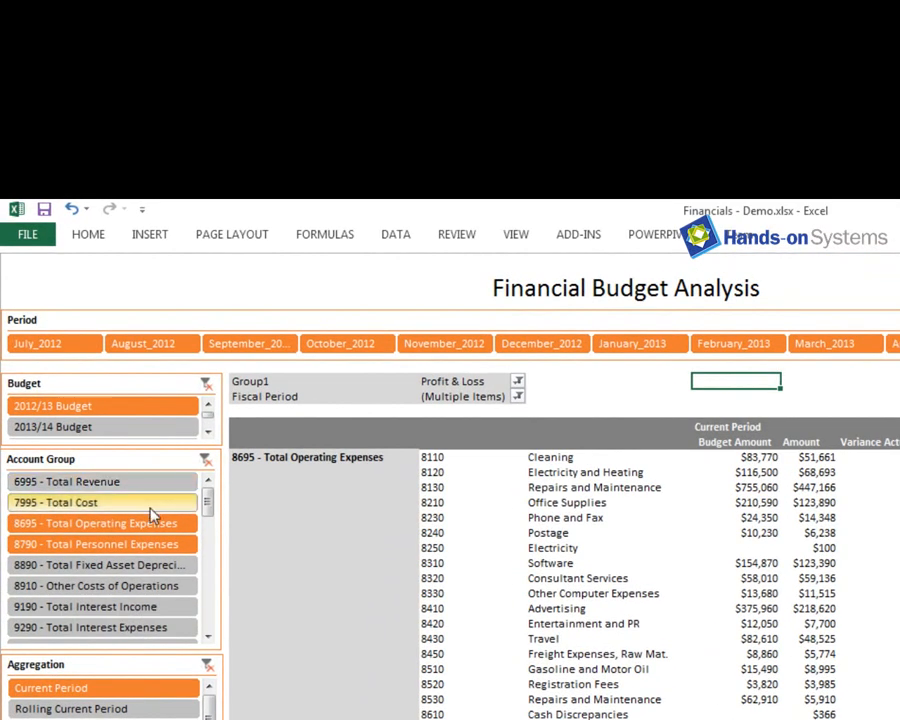
Add 8790 - Total Personnel Expenses and 6995 - Total Revenue to the account group filter alongside the operating expenses
{"action": "left_click", "coordinate": [180, 544], "text": "ctrl"}
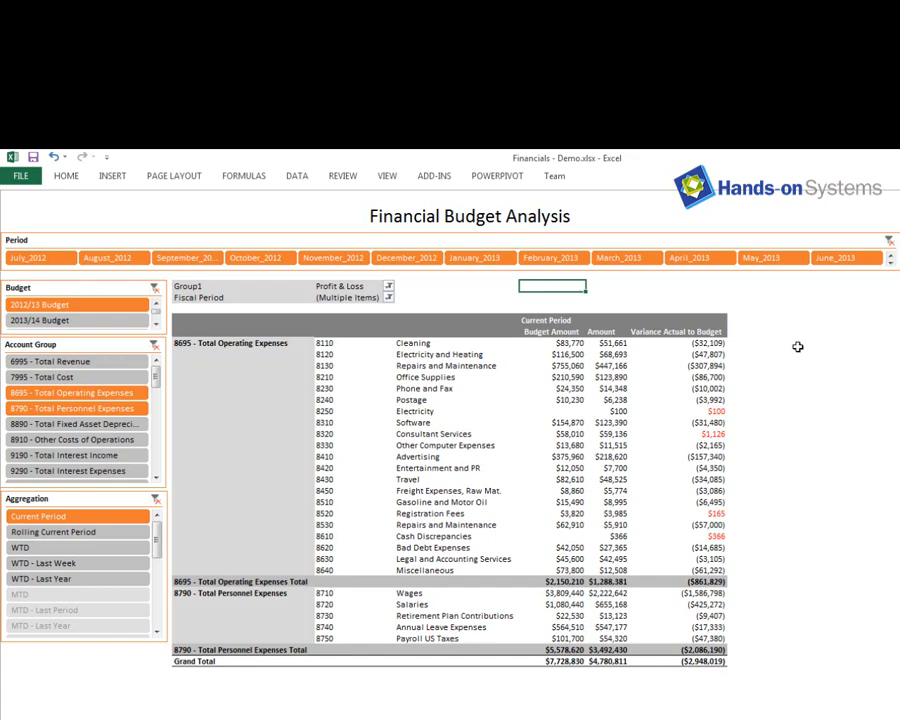
{"action": "left_click", "coordinate": [104, 365], "text": "ctrl"}
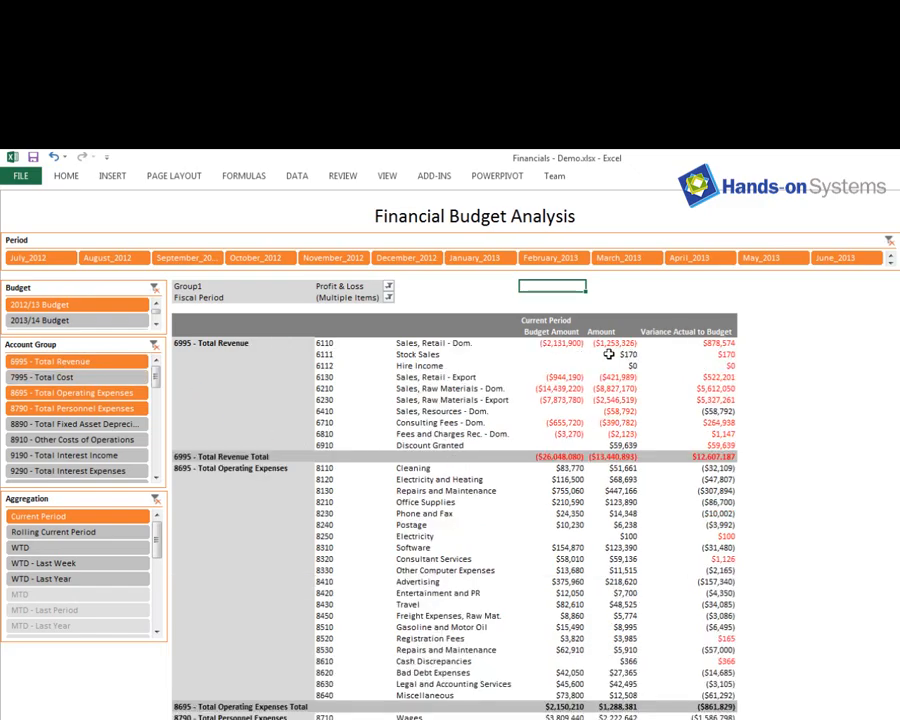
{"action": "mouse_move", "coordinate": [619, 368]}
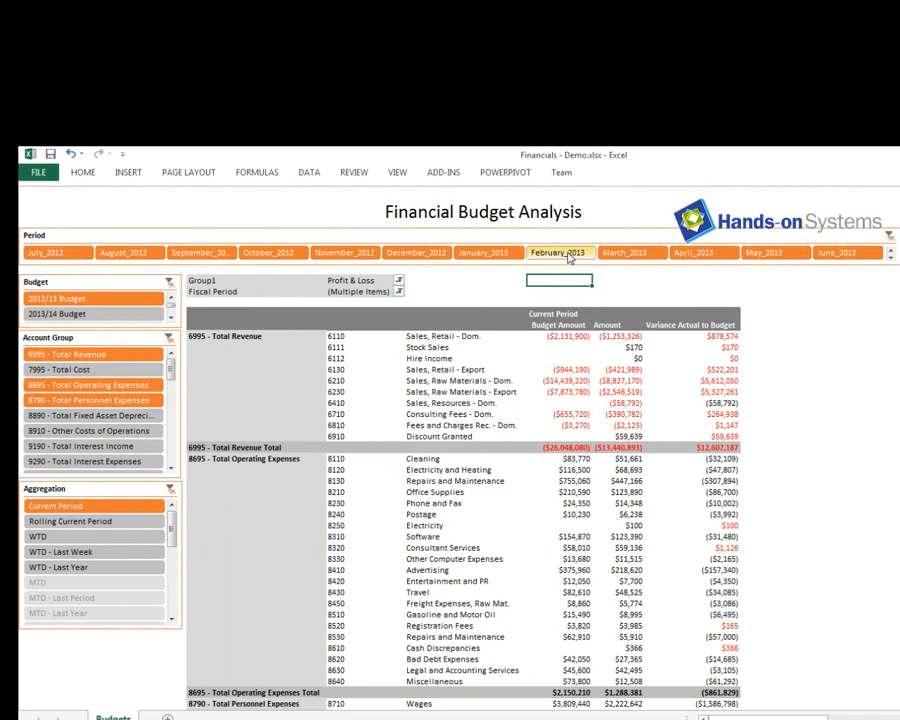
Filter the report to the periods from July_2012 through February_2013
{"action": "left_click", "coordinate": [568, 256]}
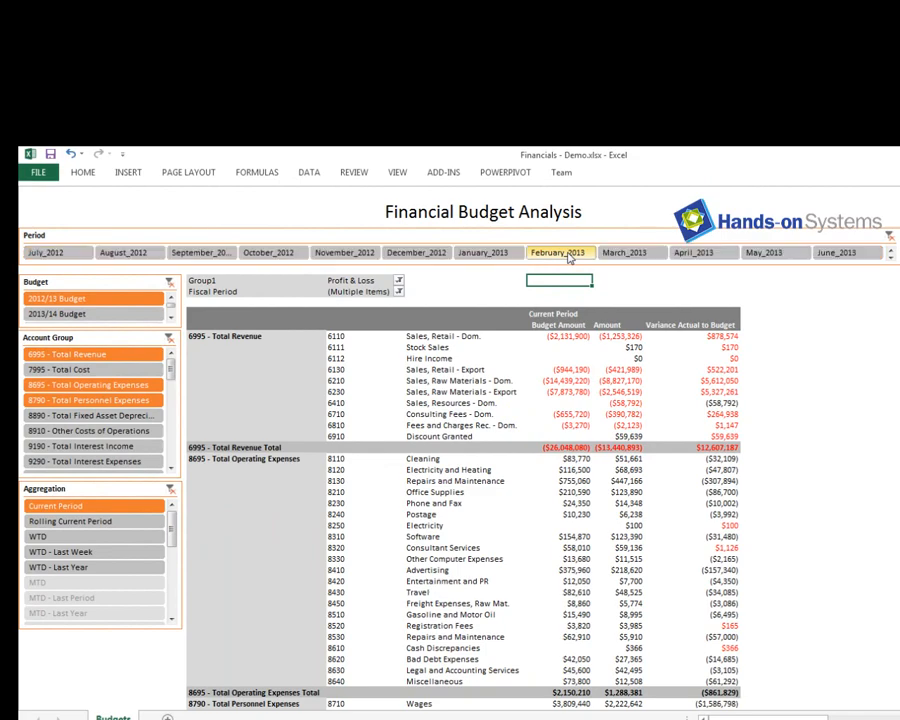
{"action": "left_click", "coordinate": [58, 253], "text": "shift"}
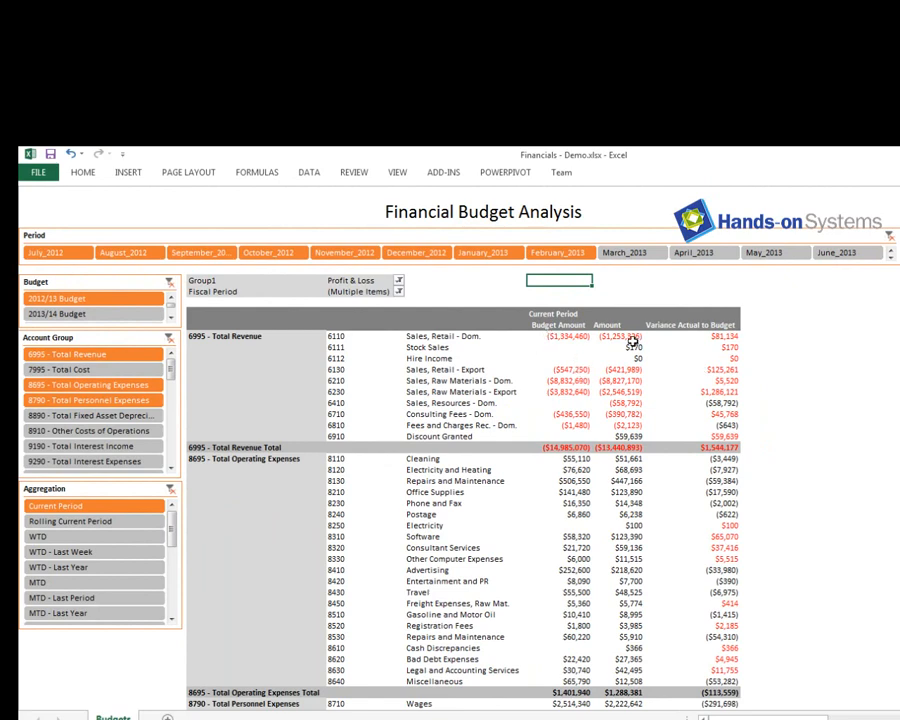
{"action": "mouse_move", "coordinate": [645, 332]}
Limit the period to February_2013 and show the YTD, YTD - Last Year and YTD - Variance aggregations
{"action": "left_click", "coordinate": [557, 252]}
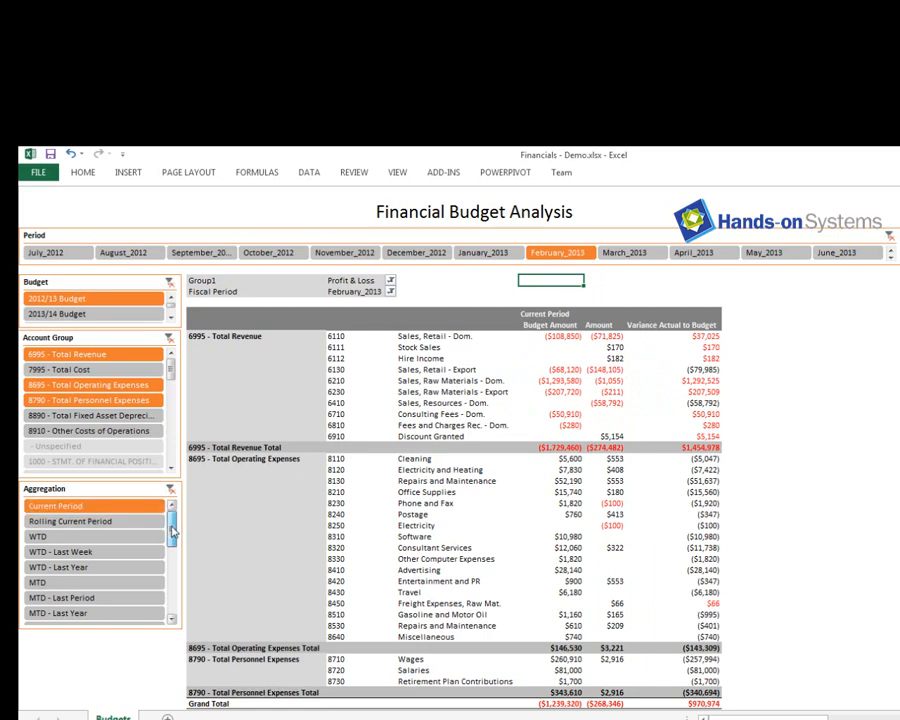
{"action": "left_click_drag", "start_coordinate": [172, 528], "coordinate": [172, 605]}
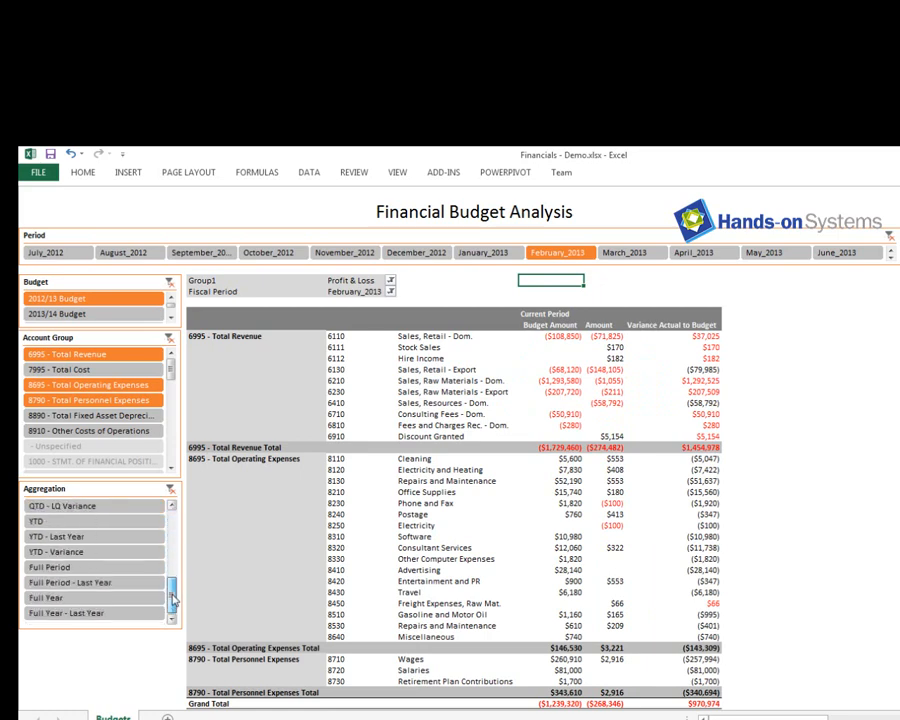
{"action": "left_click", "coordinate": [64, 521]}
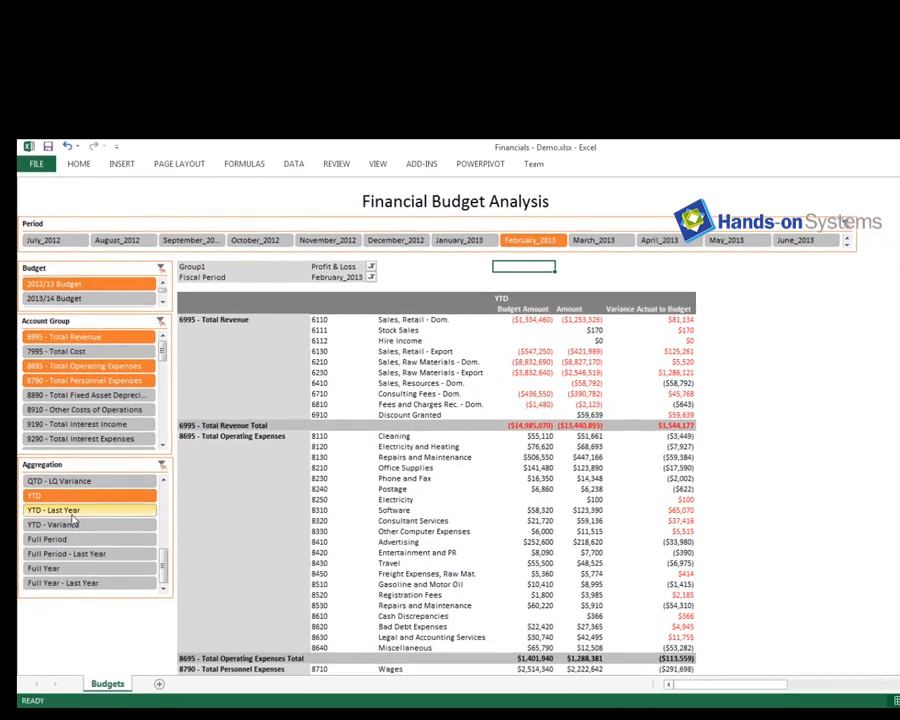
{"action": "left_click", "coordinate": [72, 513], "text": "ctrl"}
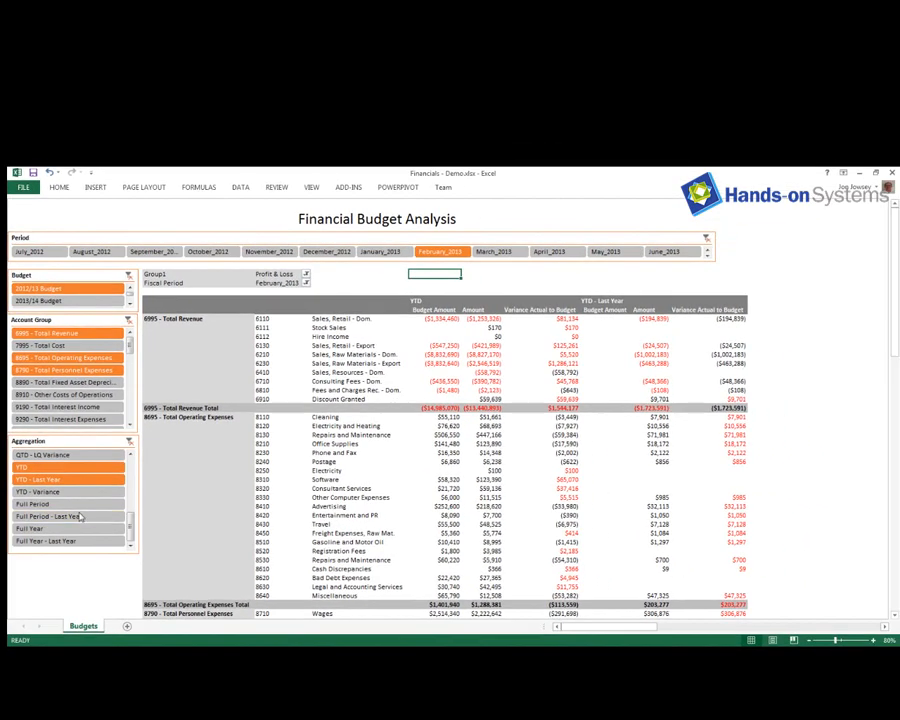
{"action": "left_click", "coordinate": [40, 491], "text": "ctrl"}
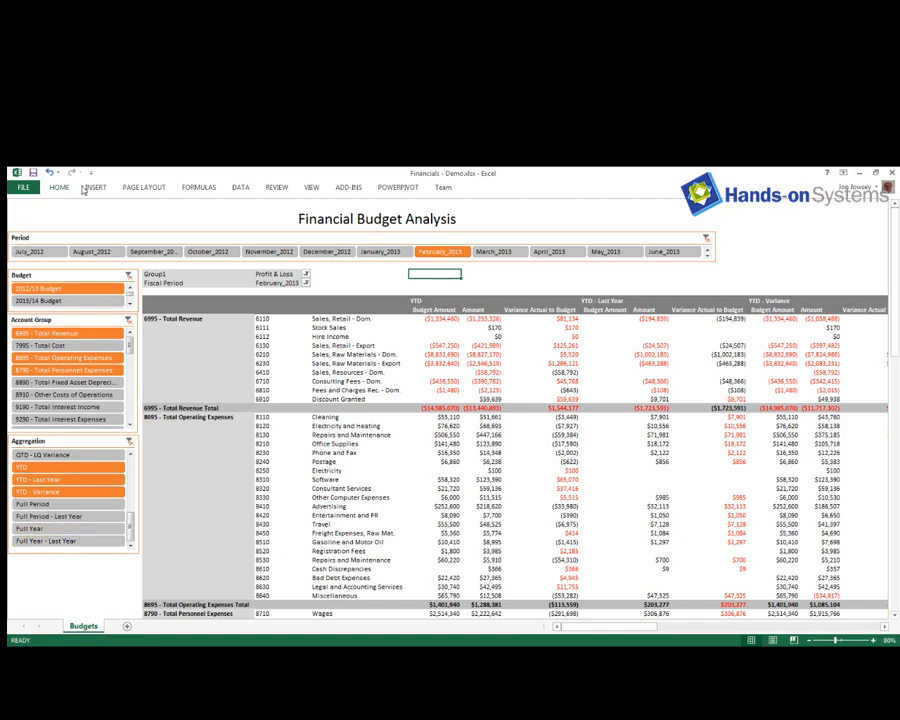
Remove 6995 - Total Revenue from the account group filter and review the expense figures across all YTD columns
{"action": "left_click", "coordinate": [76, 337], "text": "ctrl"}
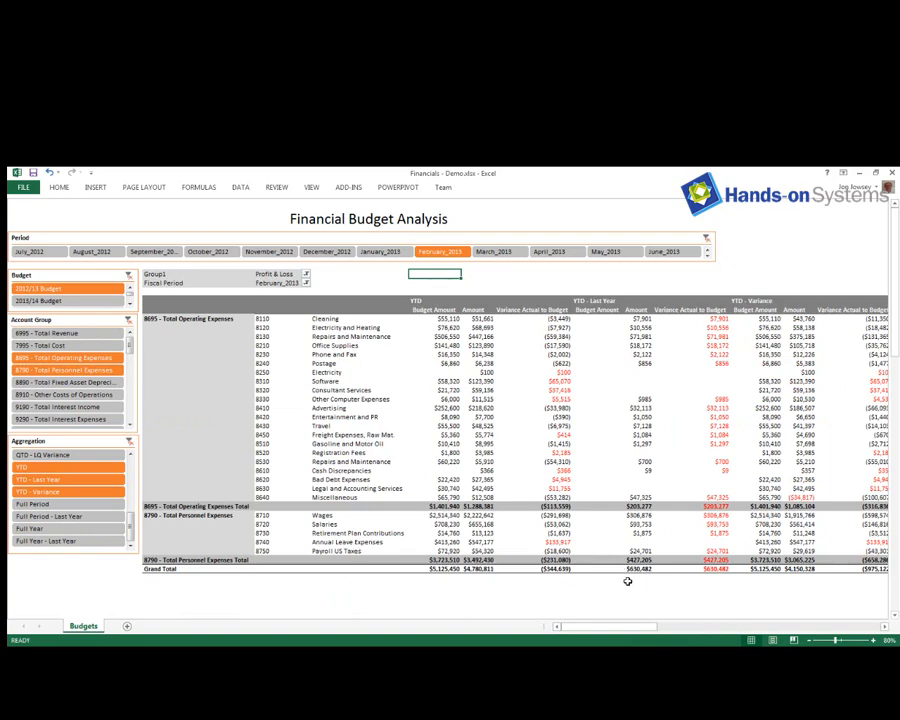
{"action": "left_click_drag", "start_coordinate": [643, 628], "coordinate": [652, 630]}
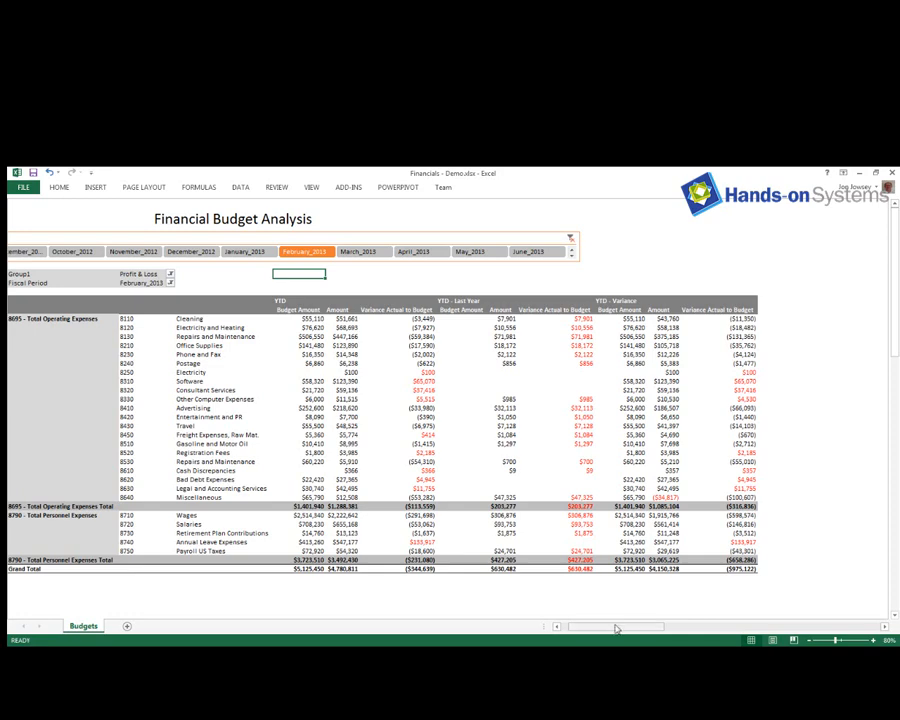
{"action": "left_click_drag", "start_coordinate": [614, 631], "coordinate": [582, 628]}
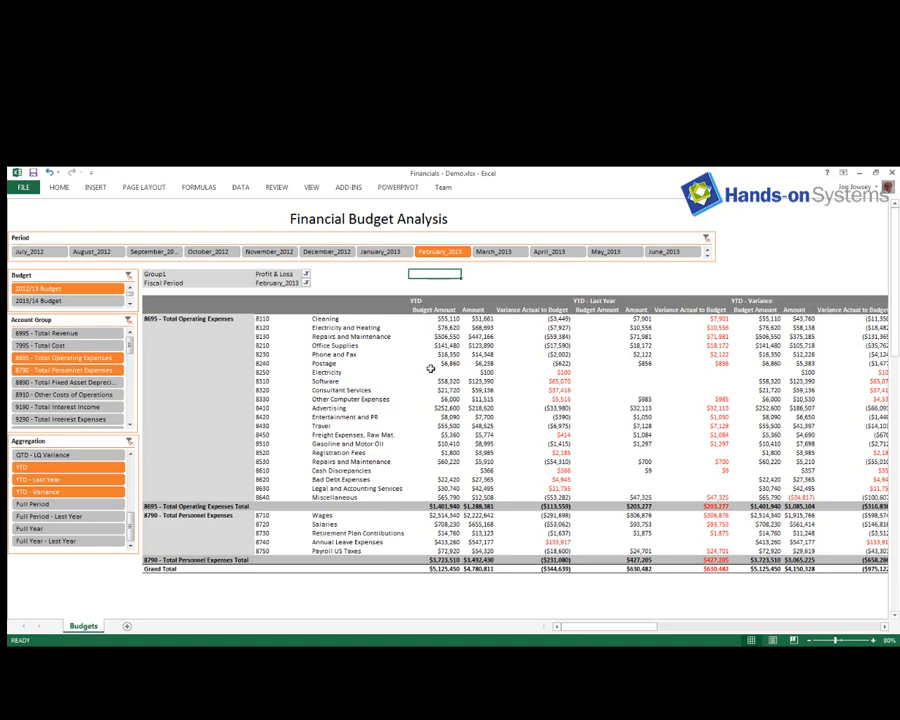
Show the PivotTable field list and move Fiscal Period from the filters to the columns, above Relative Period
{"action": "mouse_move", "coordinate": [441, 345]}
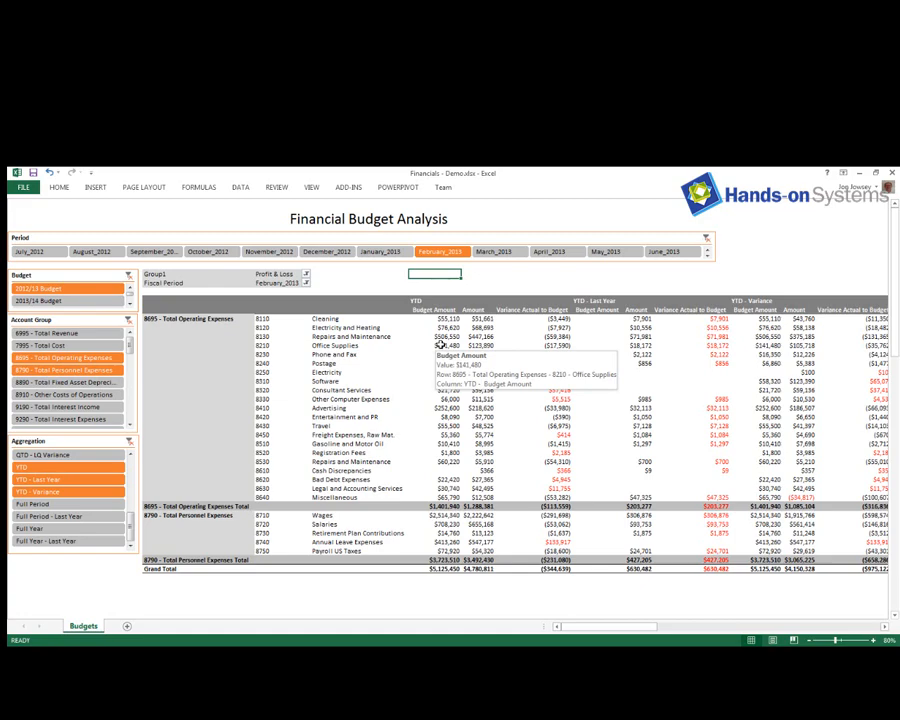
{"action": "left_click", "coordinate": [440, 345]}
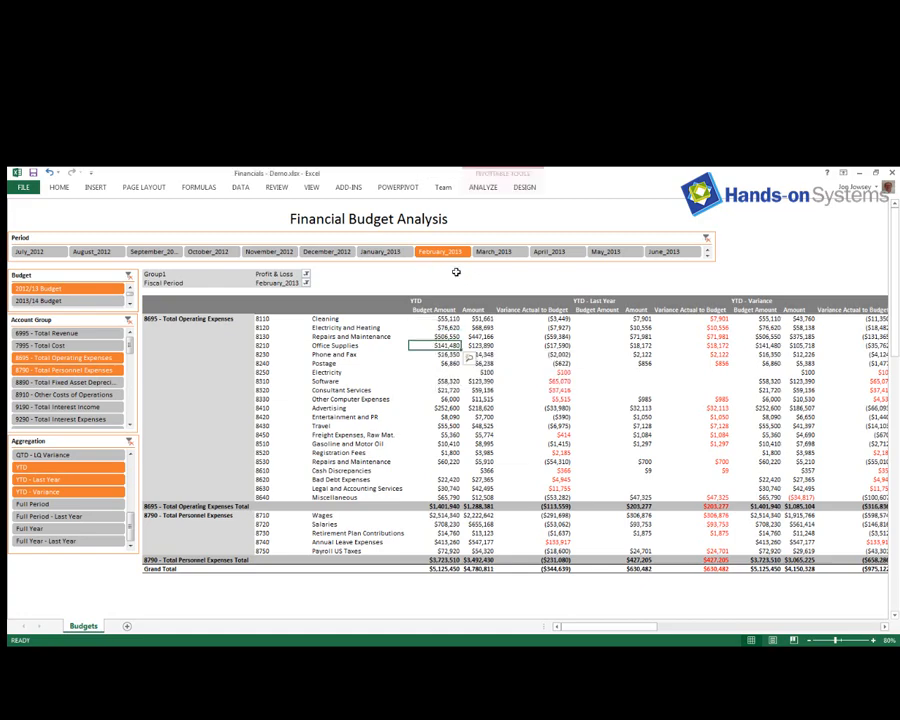
{"action": "left_click", "coordinate": [482, 188]}
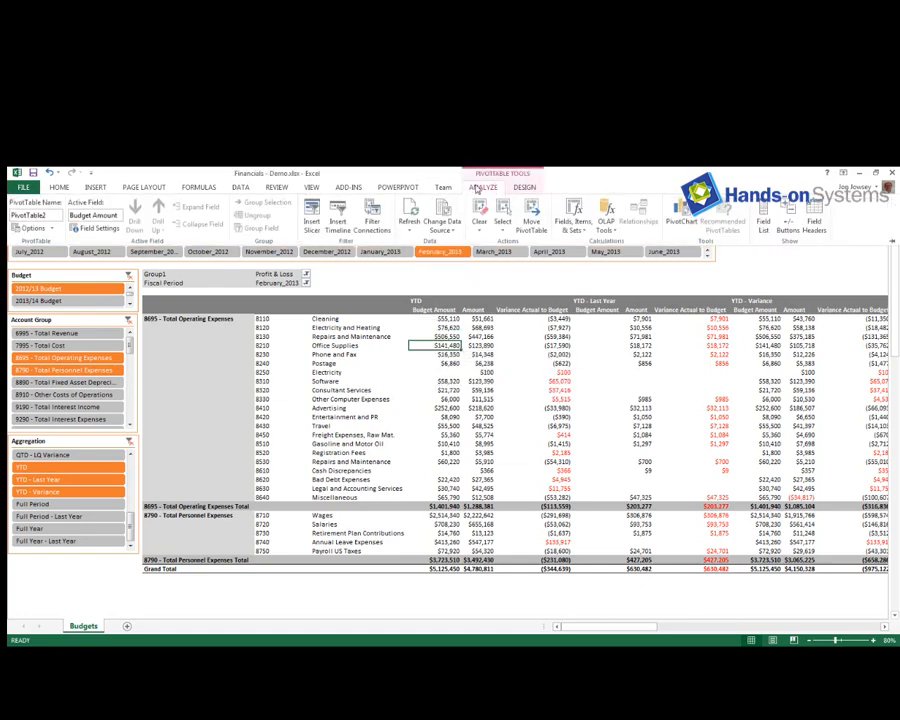
{"action": "left_click", "coordinate": [763, 222]}
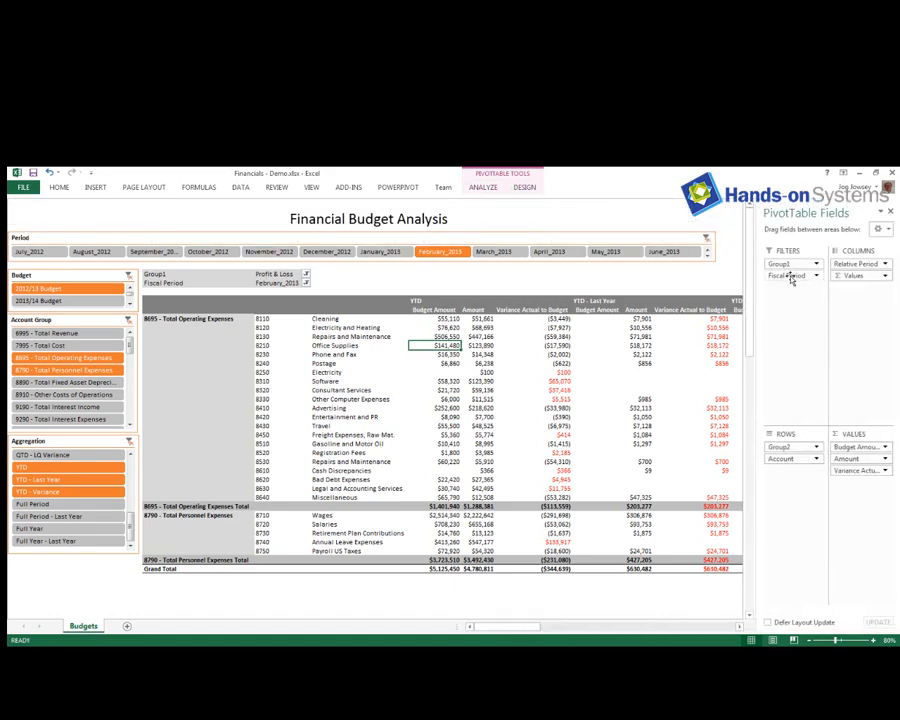
{"action": "left_click_drag", "start_coordinate": [790, 278], "coordinate": [858, 264]}
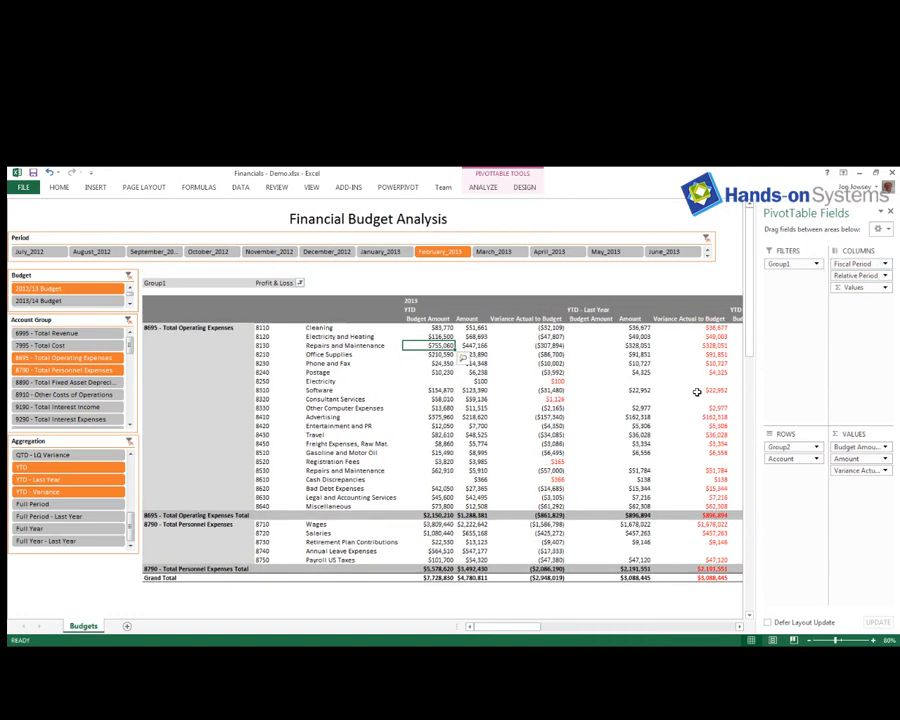
Expand the 2013 column heading down to the "Period" level
{"action": "left_click", "coordinate": [421, 298]}
{"action": "right_click", "coordinate": [421, 297]}
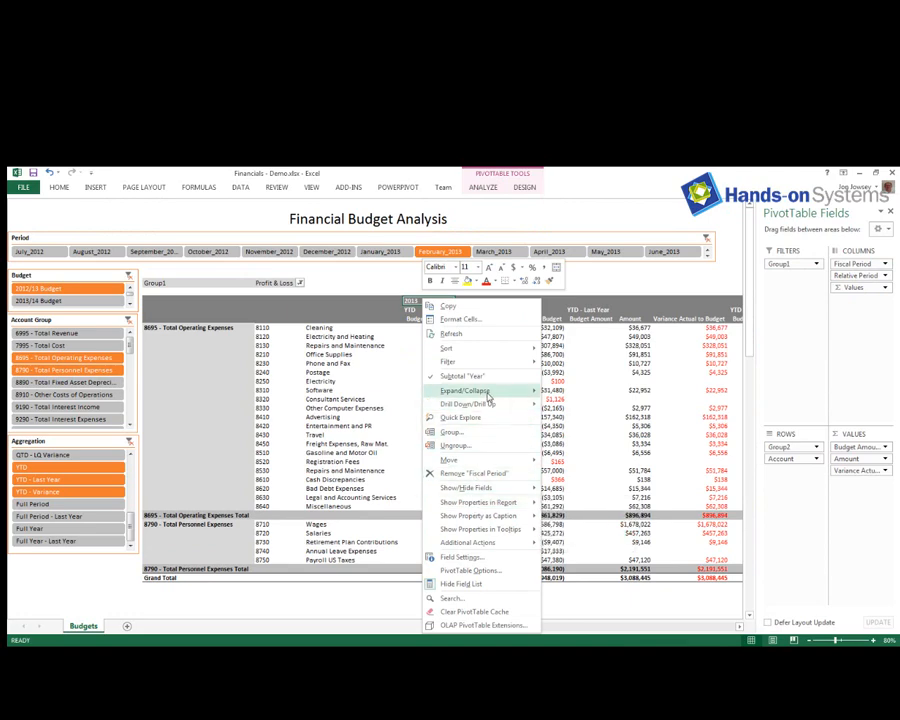
{"action": "mouse_move", "coordinate": [487, 391]}
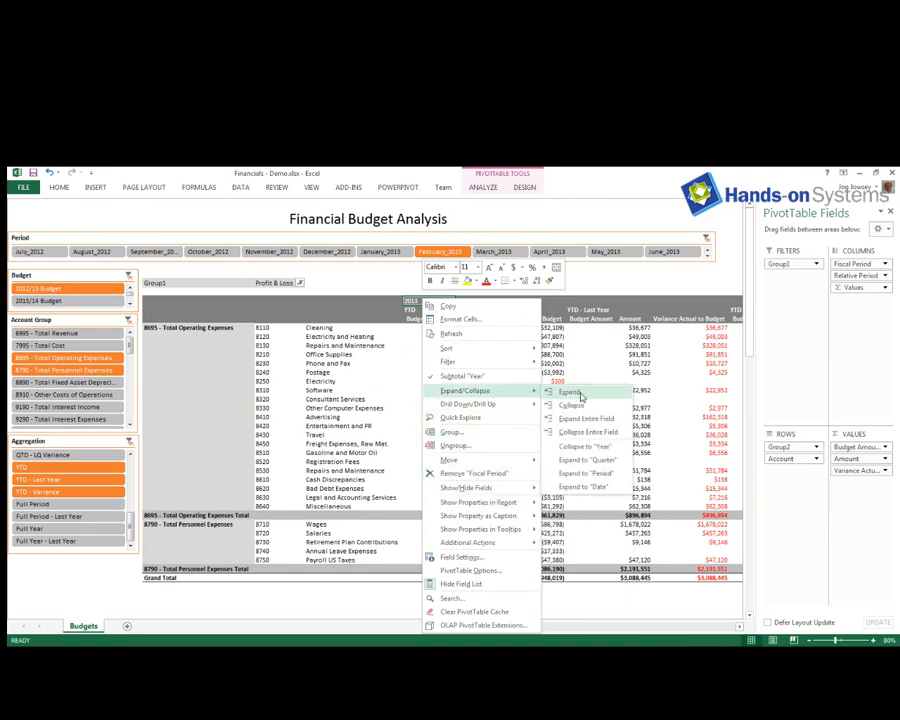
{"action": "left_click", "coordinate": [585, 473]}
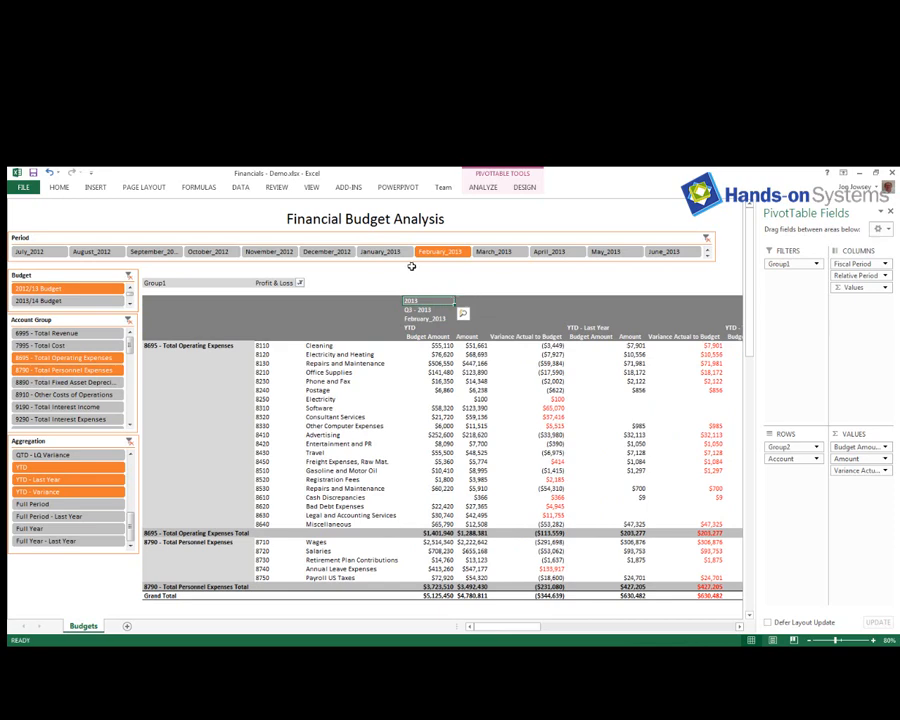
Add March_2013 and April_2013 to the period filter and hide the PivotTable field list
{"action": "left_click", "coordinate": [493, 251], "text": "ctrl"}
{"action": "left_click", "coordinate": [549, 251], "text": "ctrl"}
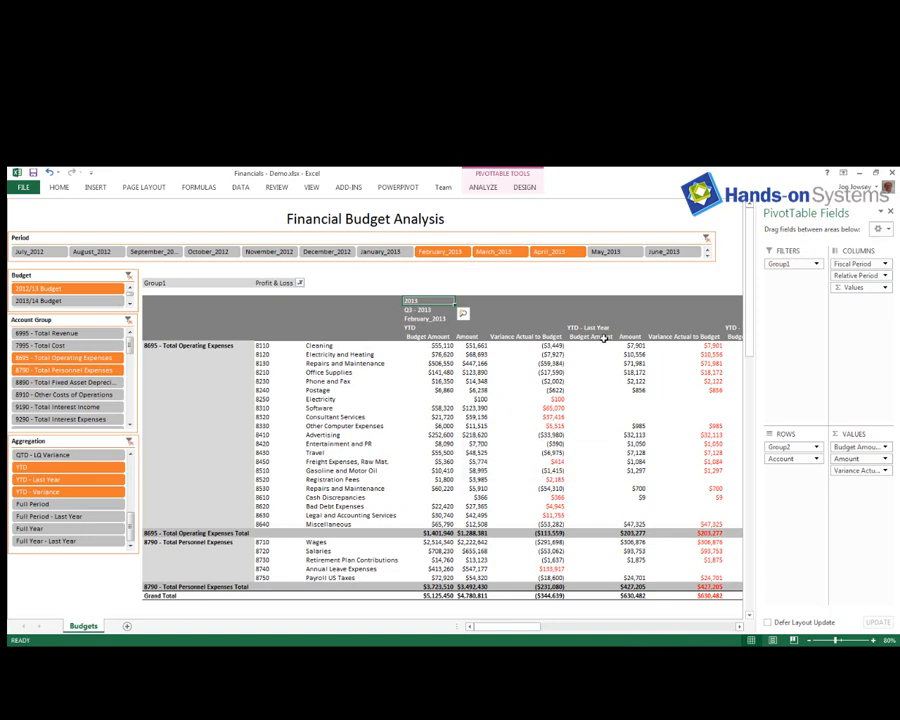
{"action": "left_click", "coordinate": [891, 214]}
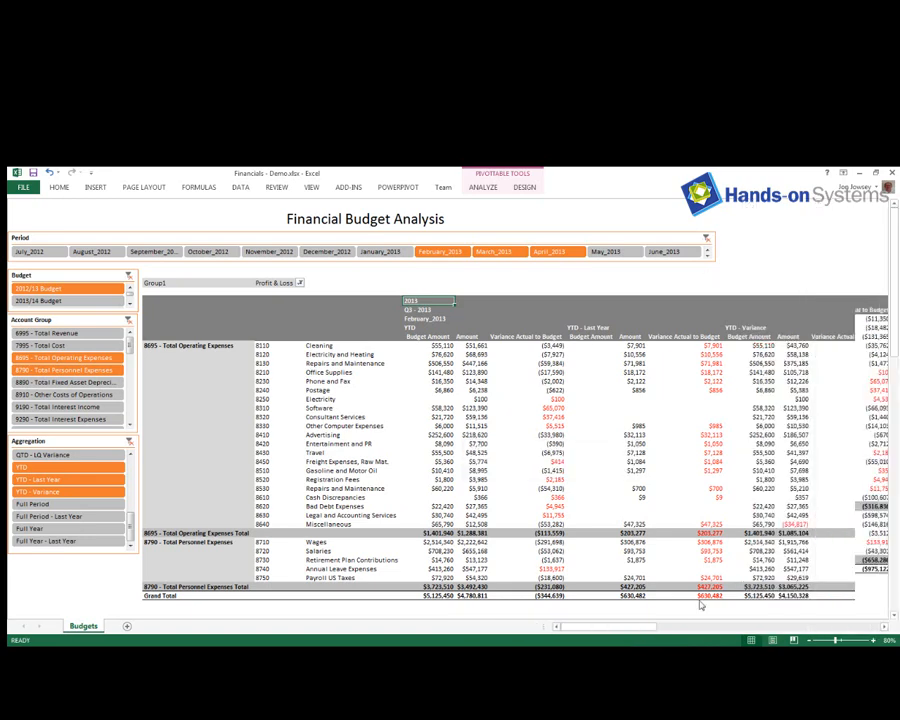
Examine the February_2013 and March_2013 column blocks and the individual operating expense account rows
{"action": "left_click_drag", "start_coordinate": [622, 628], "coordinate": [639, 630]}
{"action": "left_click_drag", "start_coordinate": [188, 327], "coordinate": [606, 590]}
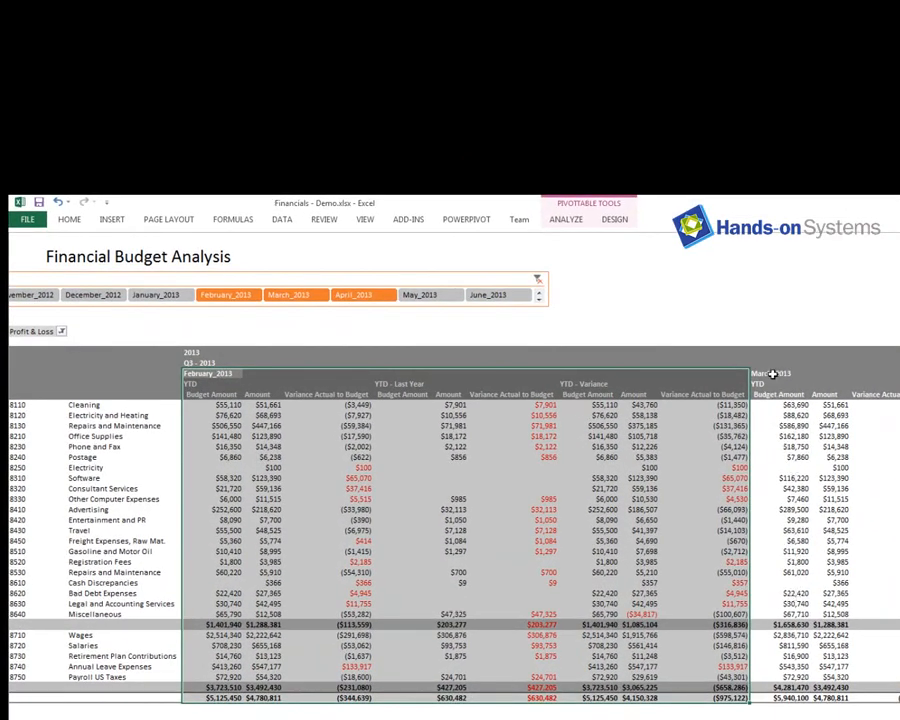
{"action": "left_click_drag", "start_coordinate": [771, 374], "coordinate": [899, 626]}
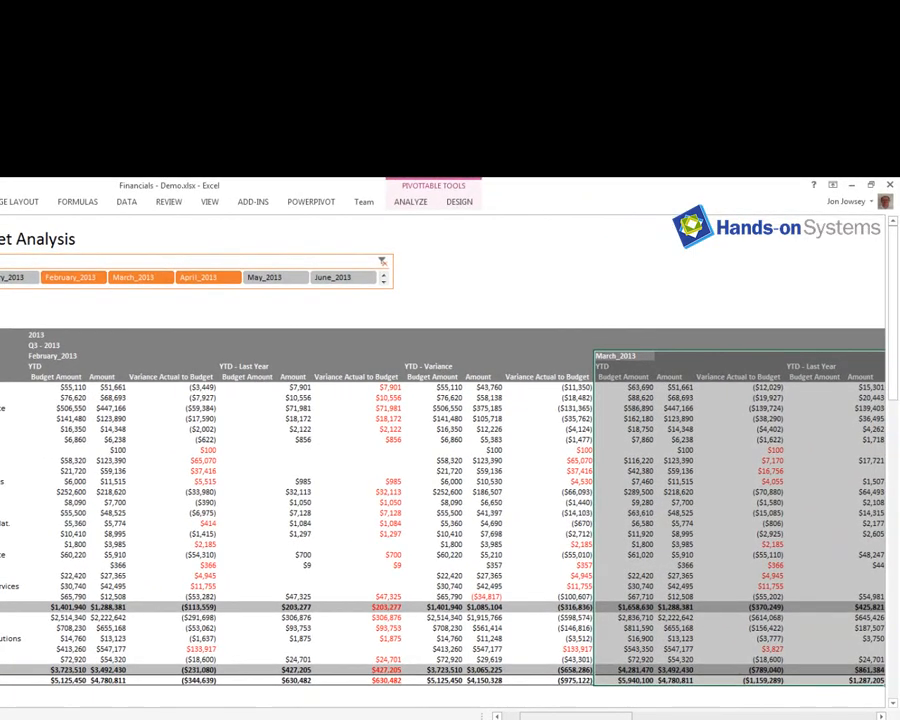
{"action": "left_click_drag", "start_coordinate": [609, 717], "coordinate": [588, 718]}
{"action": "left_click", "coordinate": [391, 451]}
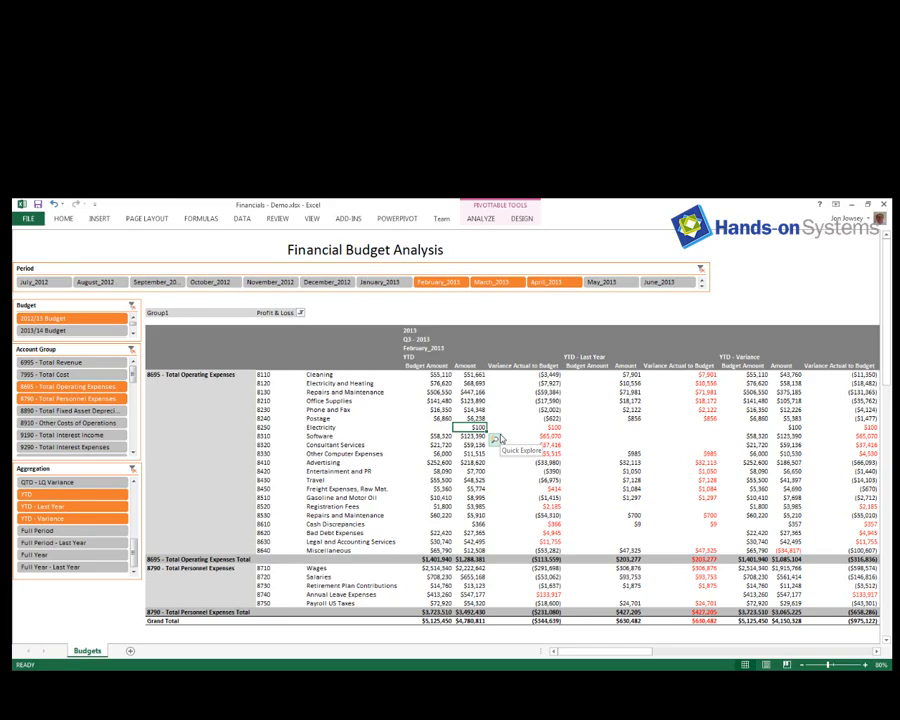
{"action": "left_click", "coordinate": [272, 375]}
{"action": "left_click_drag", "start_coordinate": [516, 518], "coordinate": [472, 541]}
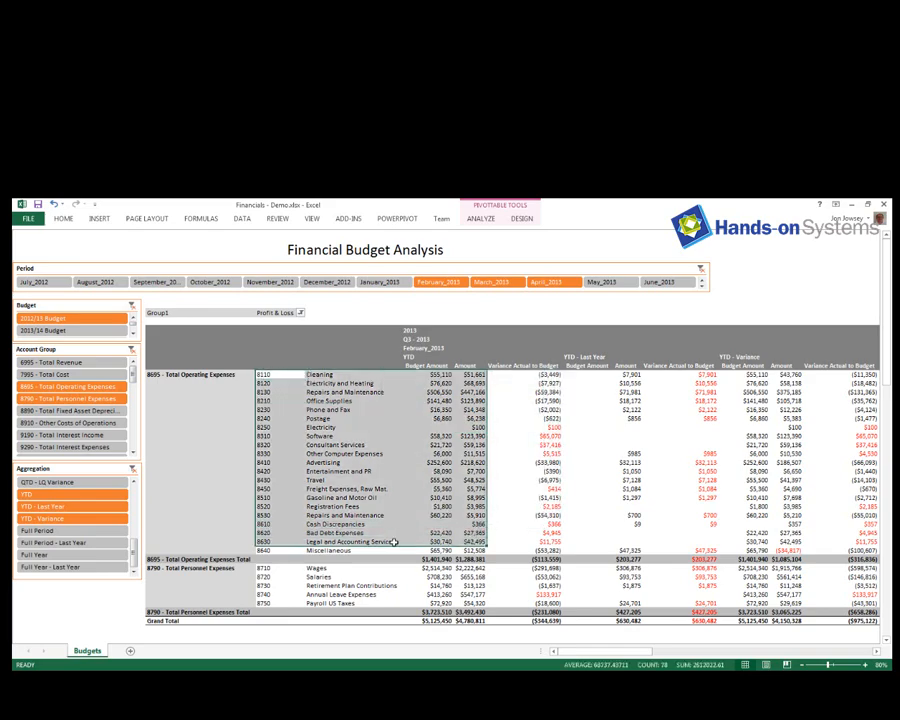
Turn off the Group2 subtotals for the account groups in the PivotTable
{"action": "left_click", "coordinate": [200, 559]}
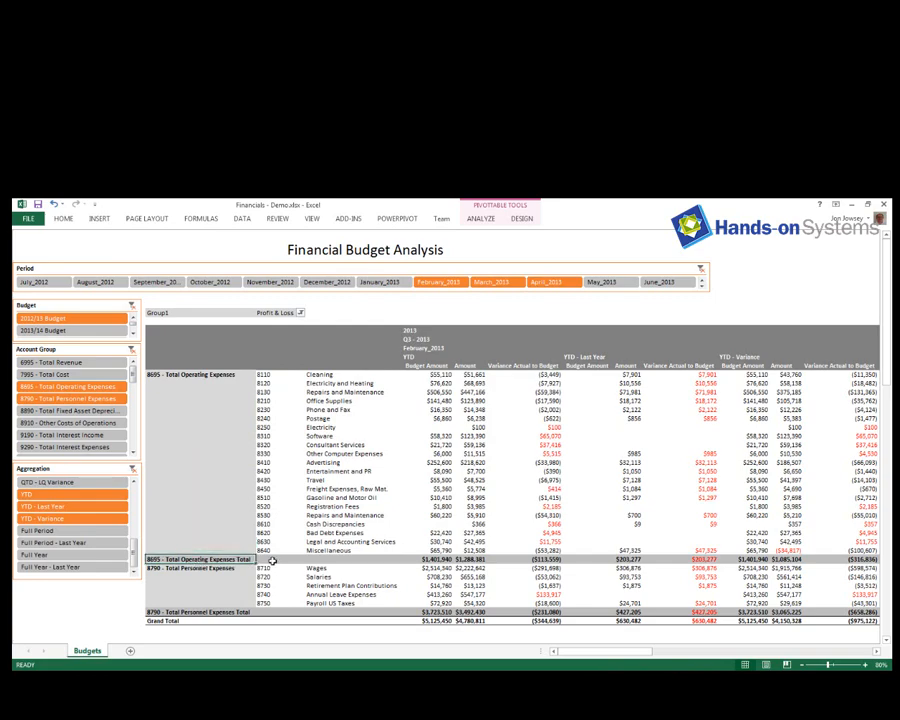
{"action": "right_click", "coordinate": [205, 560]}
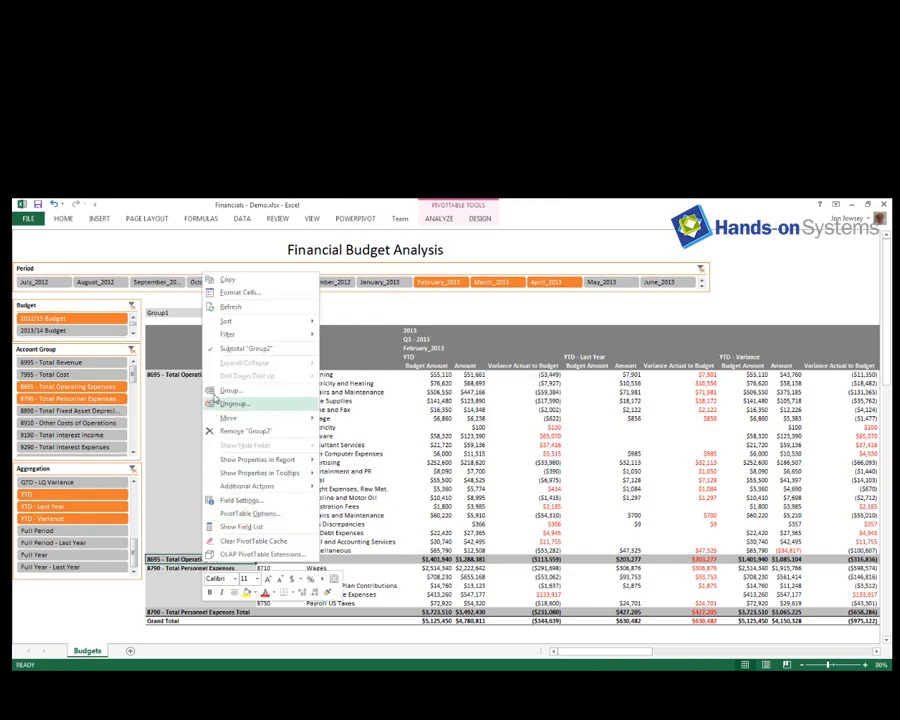
{"action": "left_click", "coordinate": [241, 349]}
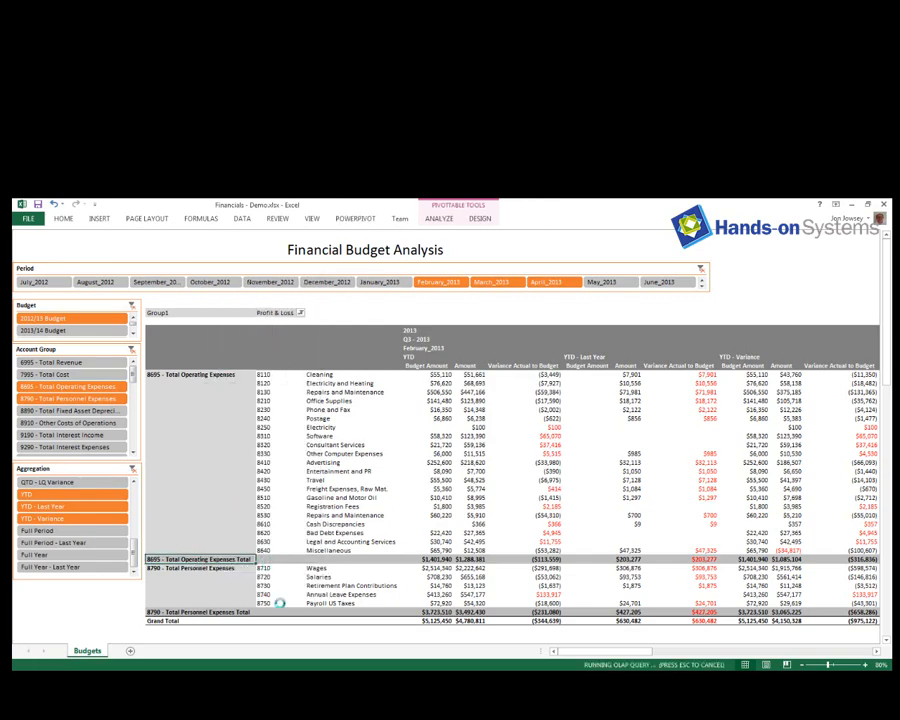